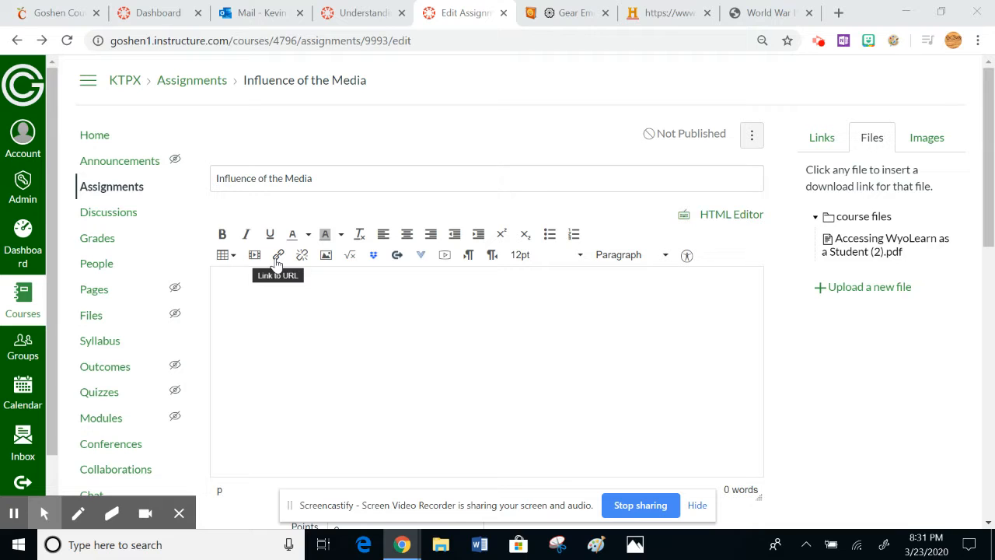
Copy the World War I article's URL from the open history.com page and insert it as a link in the assignment description.
{"action": "left_click", "coordinate": [276, 259]}
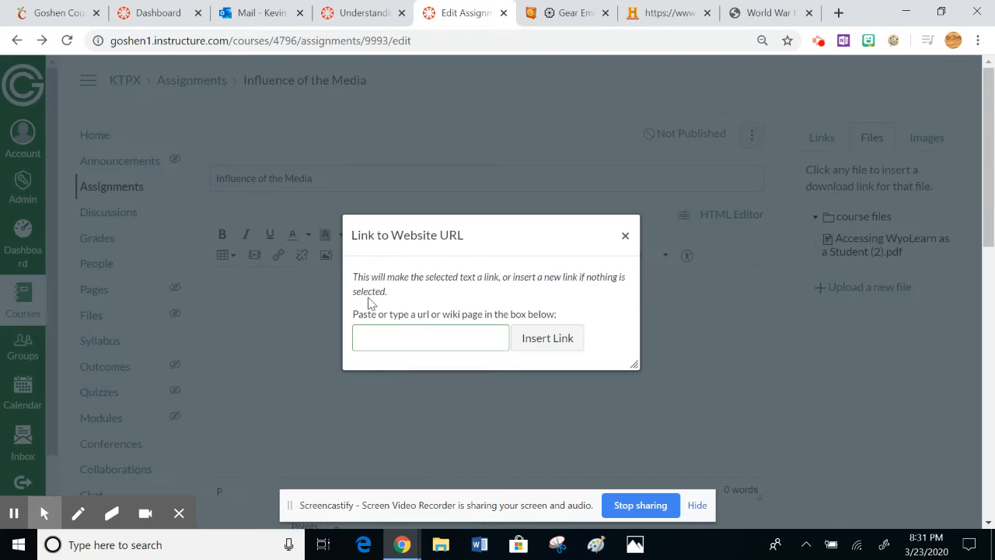
{"action": "left_click", "coordinate": [769, 13]}
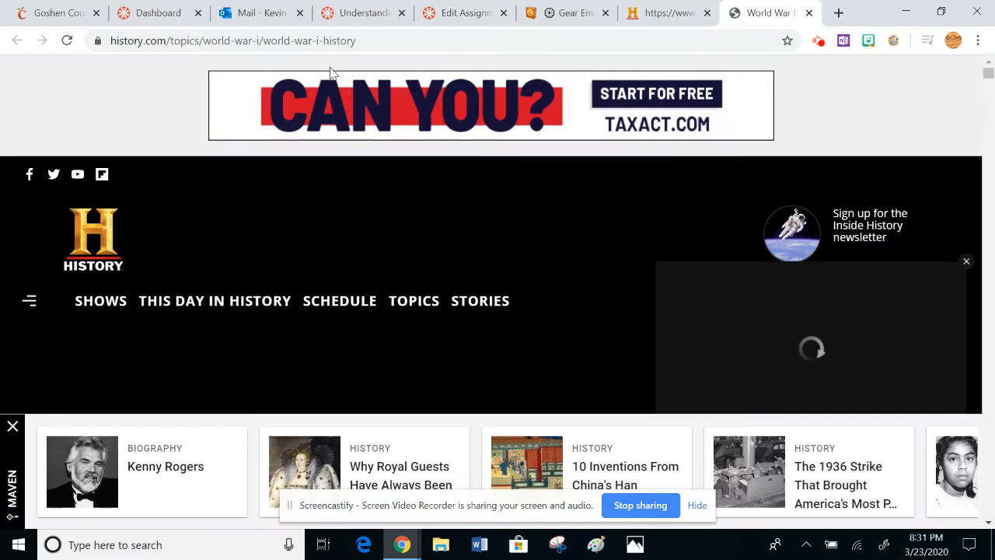
{"action": "left_click", "coordinate": [256, 40]}
{"action": "key", "text": "ctrl+c"}
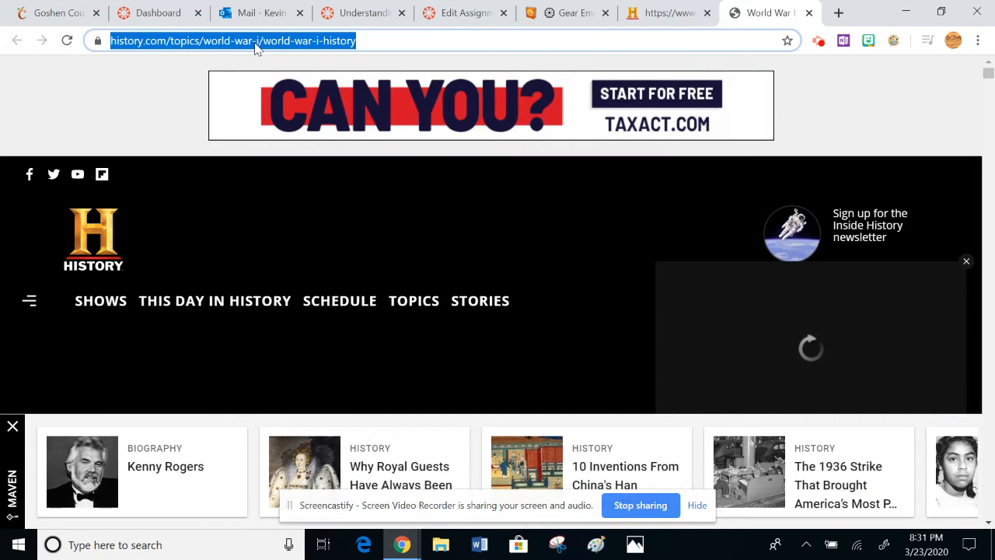
{"action": "left_click", "coordinate": [463, 14]}
{"action": "key", "text": "ctrl+v"}
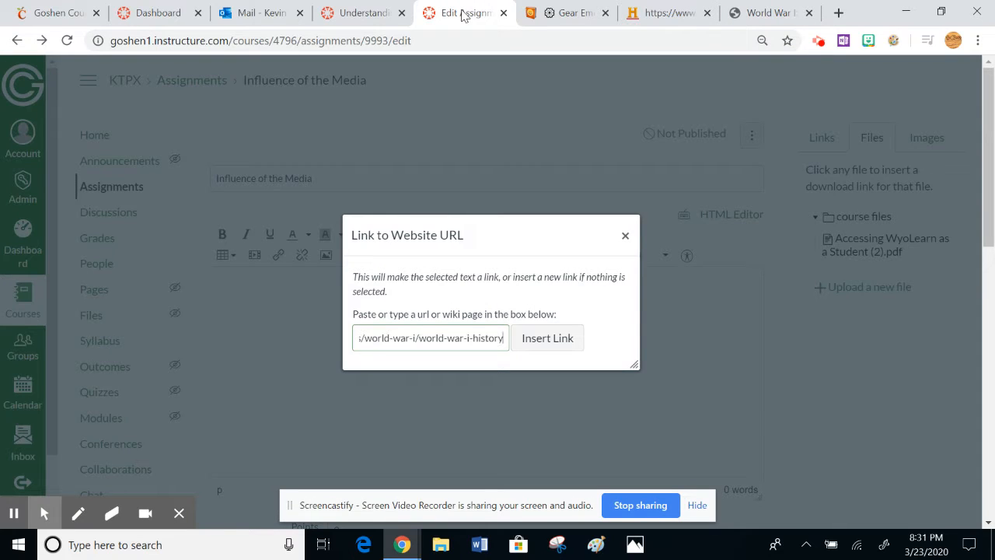
{"action": "left_click", "coordinate": [531, 343]}
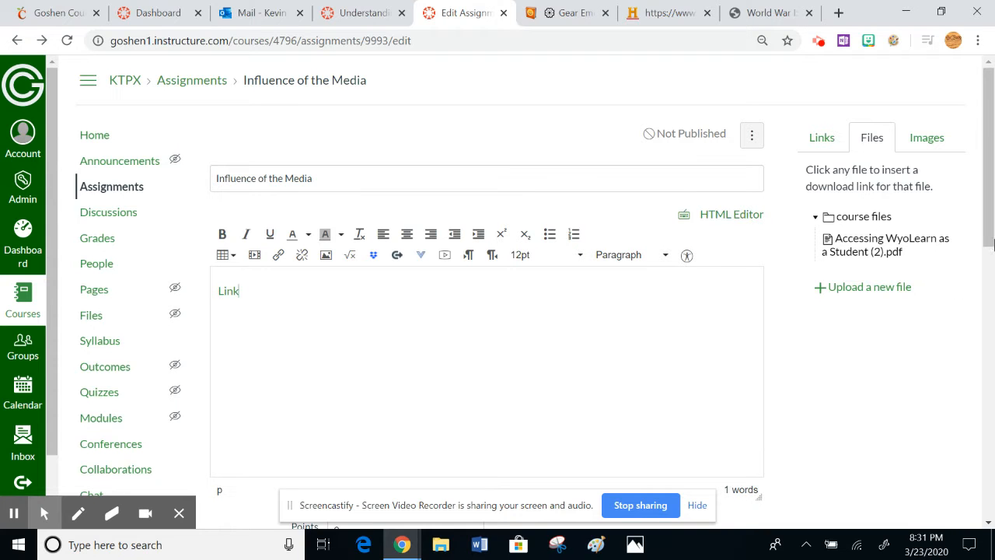
Save the assignment and test the link in its description, closing the opened history.com page.
{"action": "left_click_drag", "start_coordinate": [988, 194], "coordinate": [988, 448]}
{"action": "left_click", "coordinate": [736, 504]}
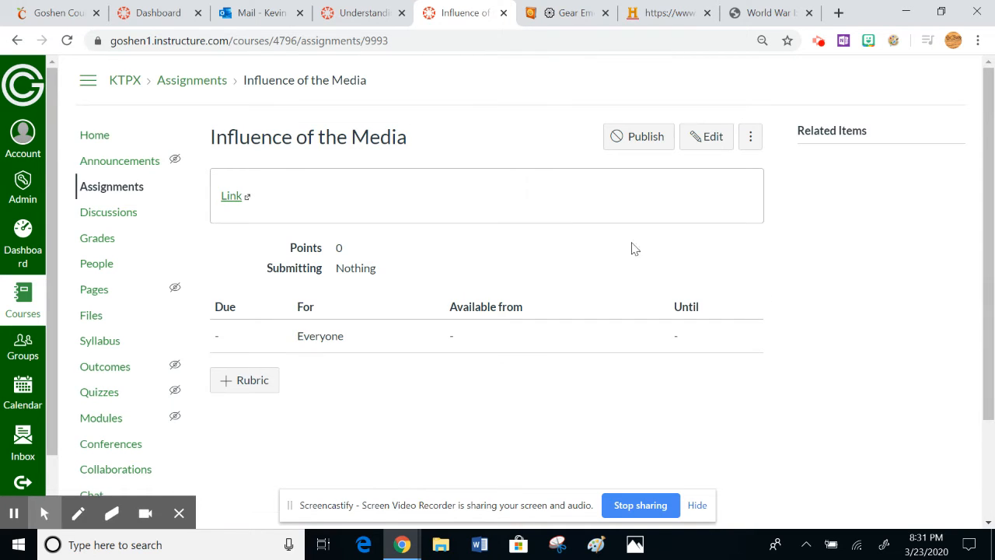
{"action": "left_click", "coordinate": [231, 196]}
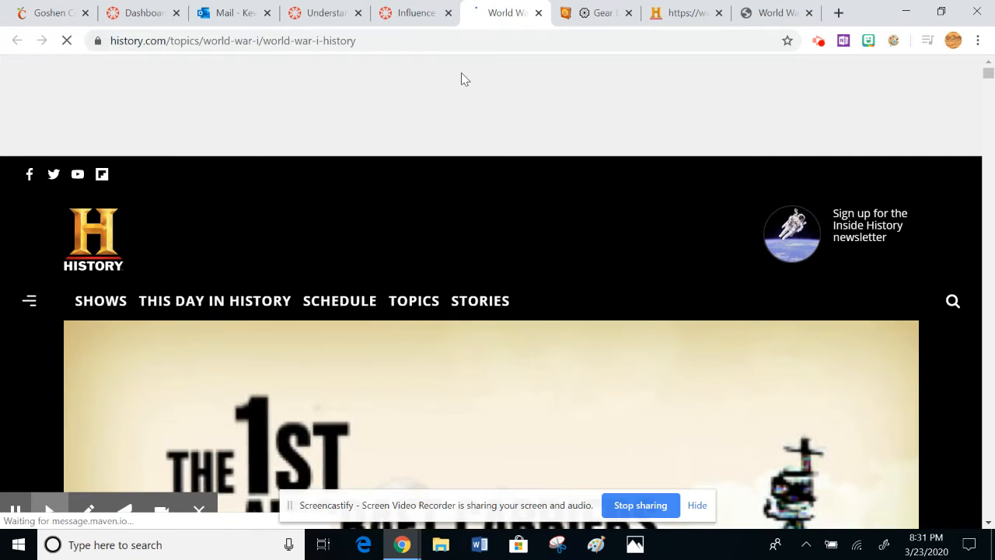
{"action": "left_click", "coordinate": [539, 14]}
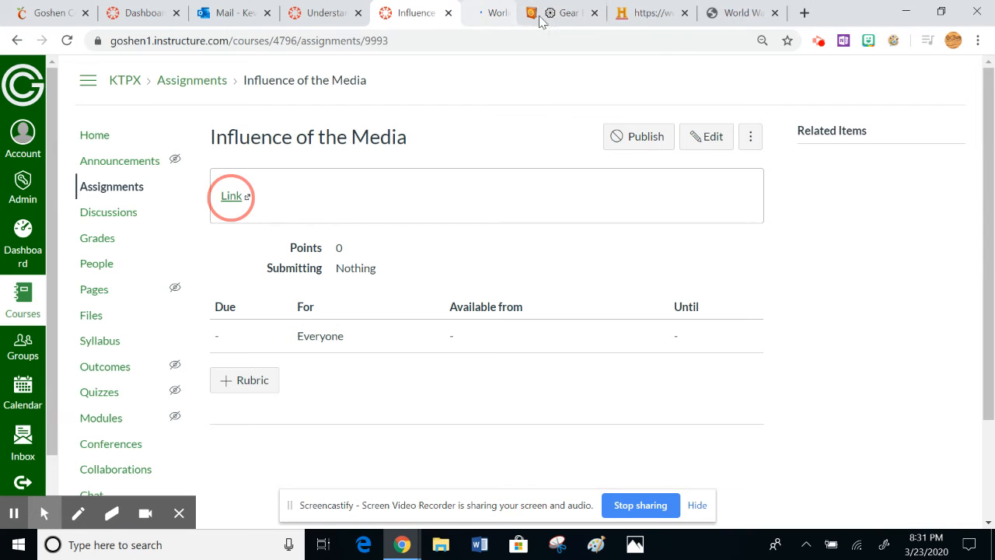
Reopen the assignment for editing and change the link text to "World War I Link", keeping its history.com URL.
{"action": "left_click", "coordinate": [712, 141]}
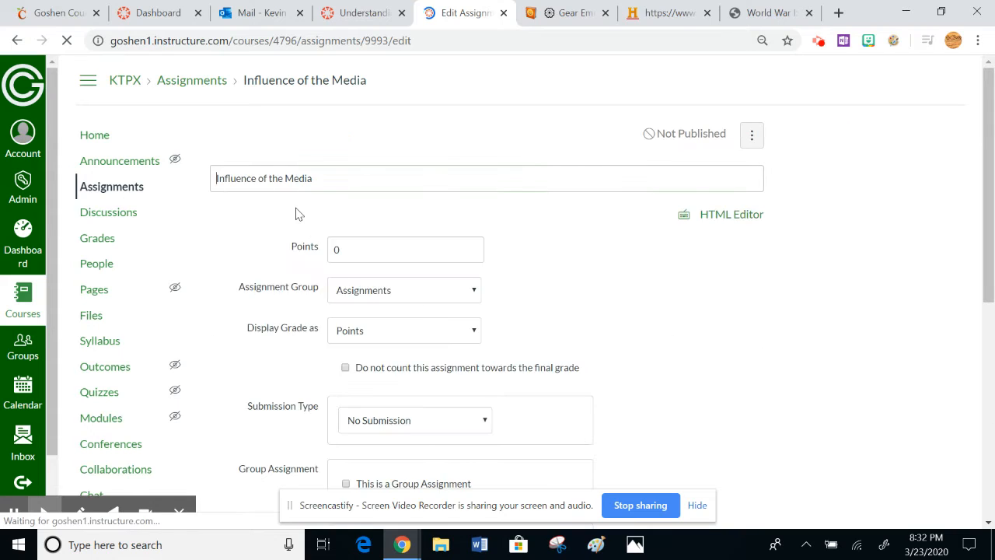
{"action": "left_click_drag", "start_coordinate": [262, 296], "coordinate": [184, 304]}
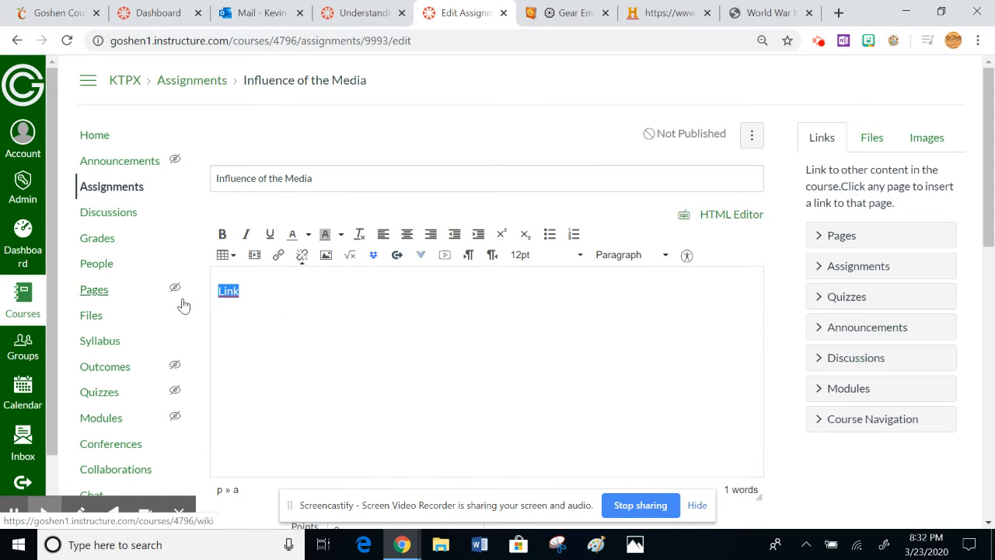
{"action": "type", "text": "World War I"}
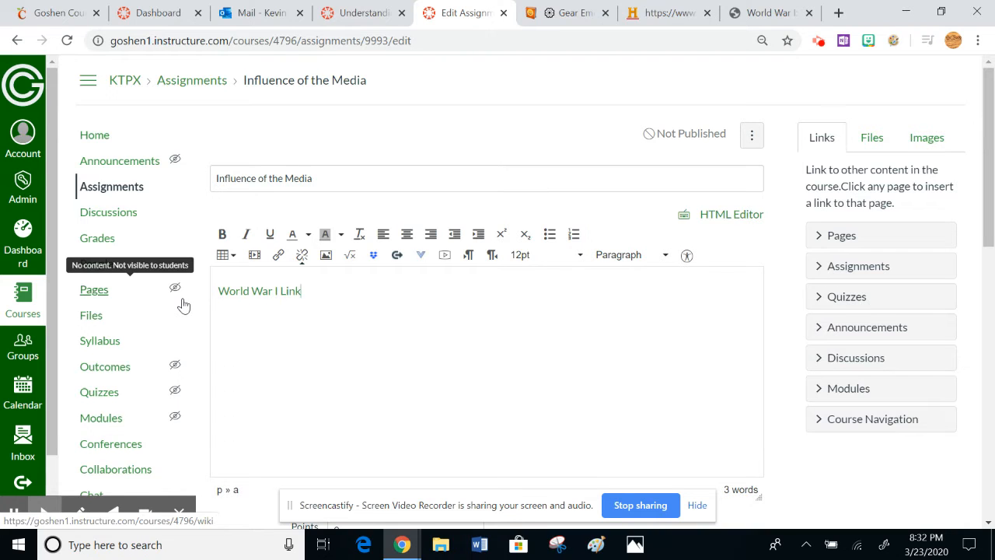
{"action": "left_click_drag", "start_coordinate": [329, 295], "coordinate": [184, 288]}
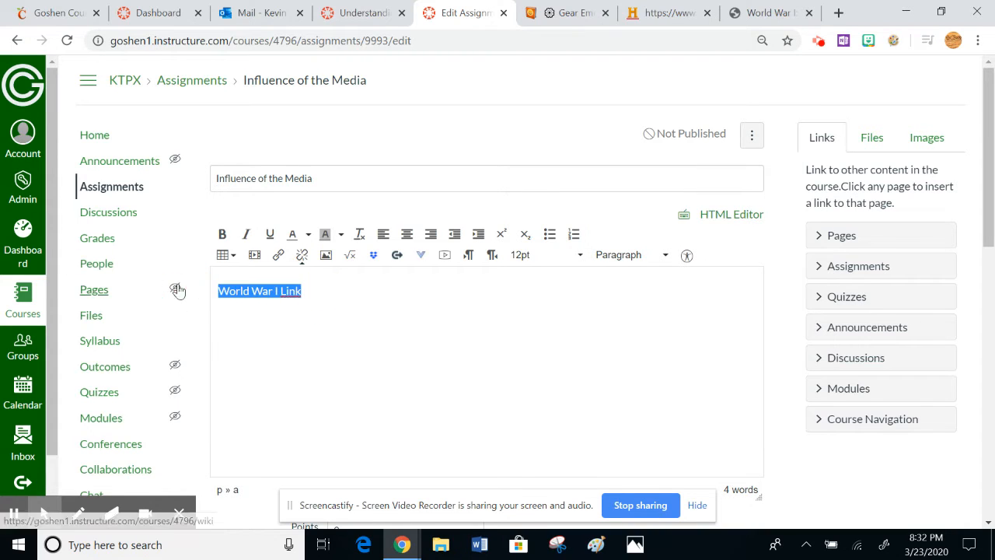
{"action": "left_click", "coordinate": [278, 257]}
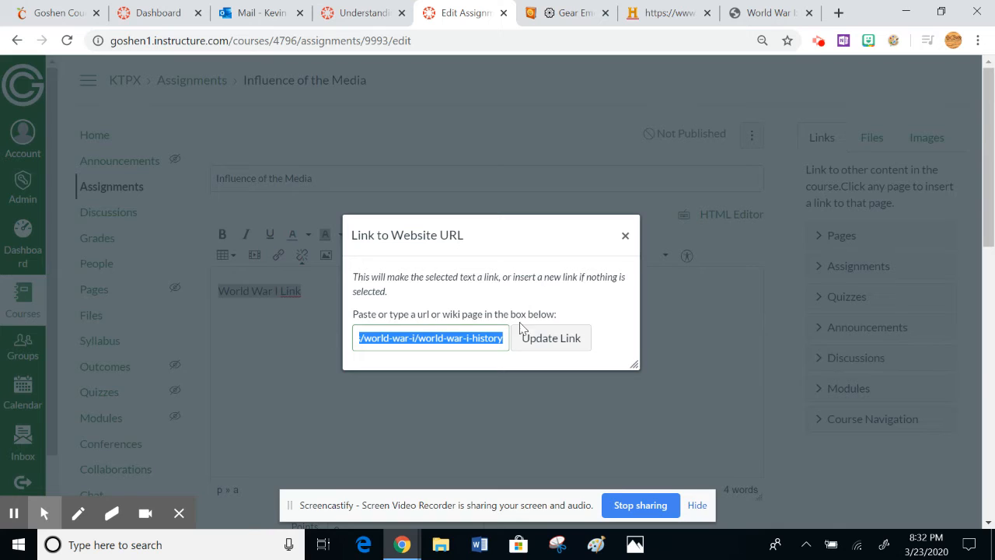
{"action": "left_click", "coordinate": [548, 340]}
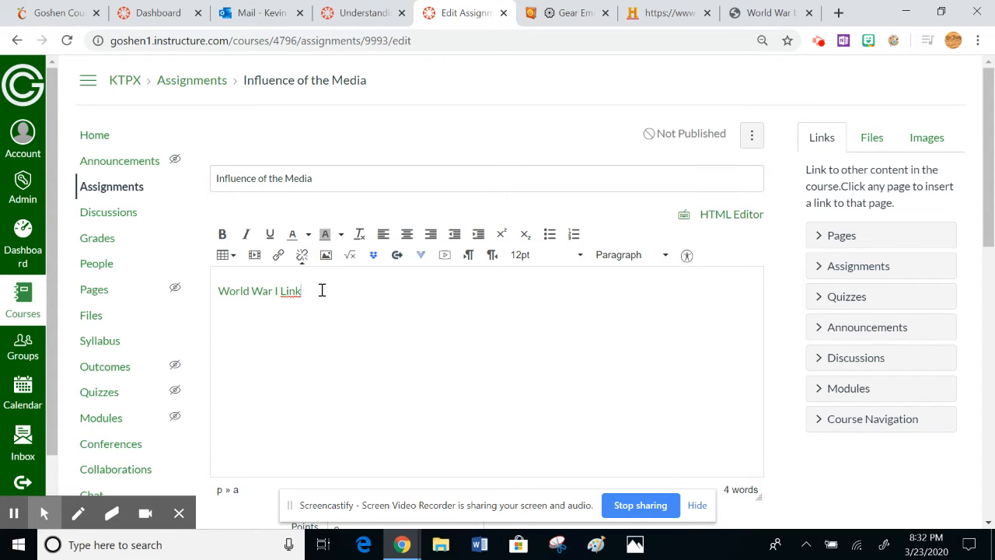
Remove the hyperlink from the "World War I Link" text in the description.
{"action": "left_click_drag", "start_coordinate": [319, 290], "coordinate": [226, 297]}
{"action": "left_click_drag", "start_coordinate": [328, 290], "coordinate": [211, 293]}
{"action": "left_click", "coordinate": [348, 312]}
{"action": "left_click", "coordinate": [303, 256]}
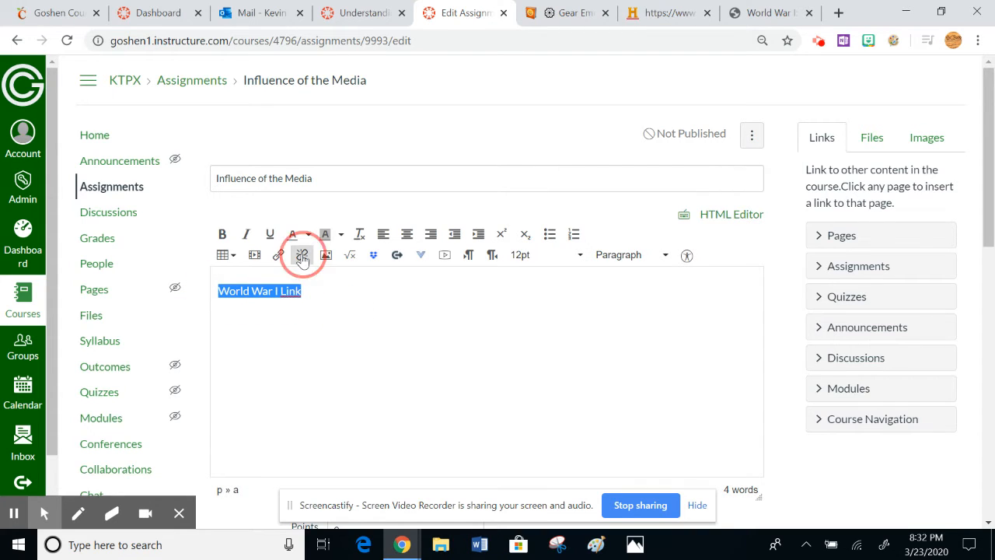
{"action": "left_click", "coordinate": [326, 357]}
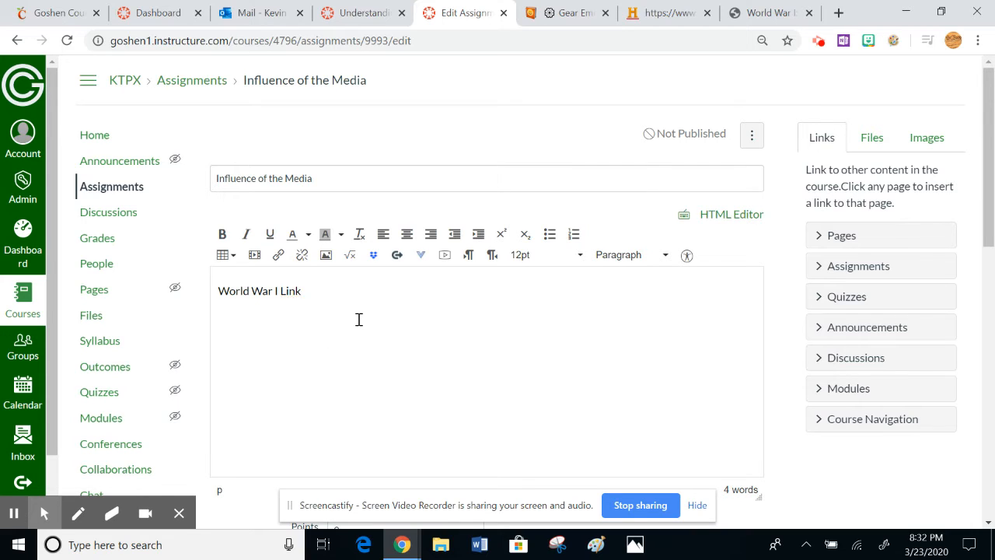
Delete the unlinked "World War I Link" text so the description is empty.
{"action": "key", "text": "BackSpace"}
{"action": "key", "text": "BackSpace"}
{"action": "key", "text": "BackSpace"}
{"action": "key", "text": "BackSpace"}
{"action": "key", "text": "BackSpace"}
{"action": "key", "text": "BackSpace"}
{"action": "key", "text": "BackSpace"}
{"action": "key", "text": "BackSpace"}
{"action": "key", "text": "BackSpace"}
{"action": "key", "text": "BackSpace"}
{"action": "key", "text": "BackSpace"}
{"action": "key", "text": "BackSpace"}
{"action": "key", "text": "BackSpace"}
{"action": "key", "text": "BackSpace"}
{"action": "key", "text": "BackSpace"}
{"action": "key", "text": "BackSpace"}
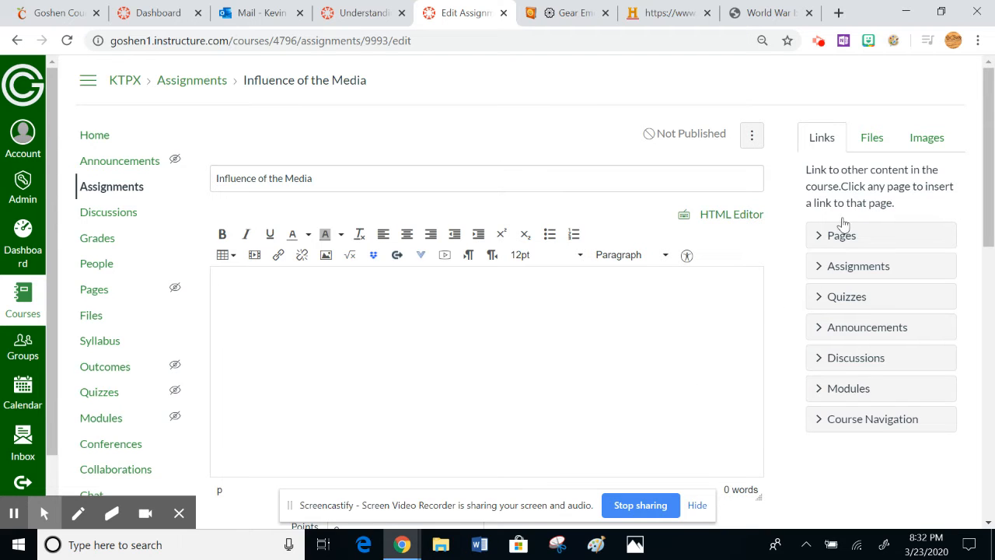
Link the course file "Accessing WyoLearn as a Student (2).pdf" in the description with an auto-opening inline preview, and save the assignment.
{"action": "left_click", "coordinate": [872, 140]}
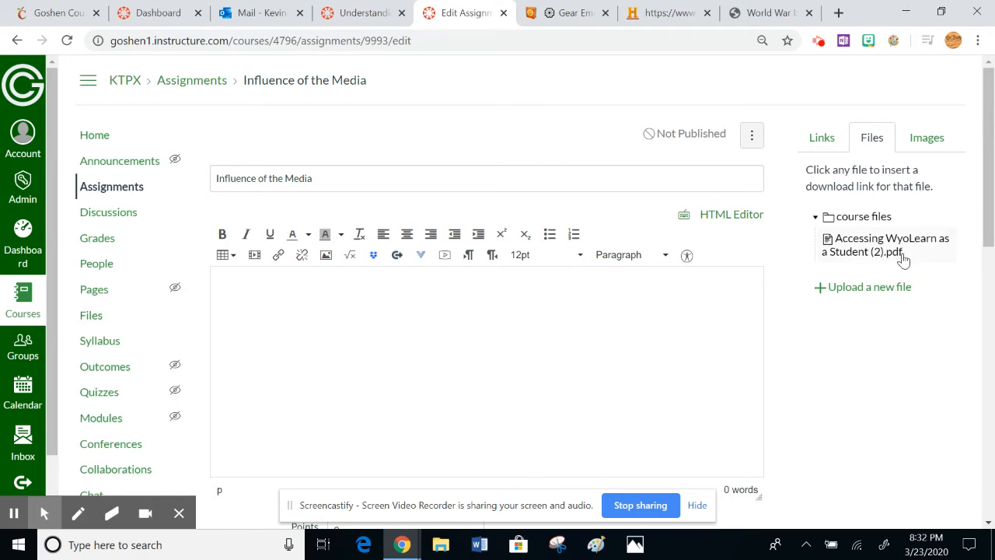
{"action": "left_click", "coordinate": [853, 256]}
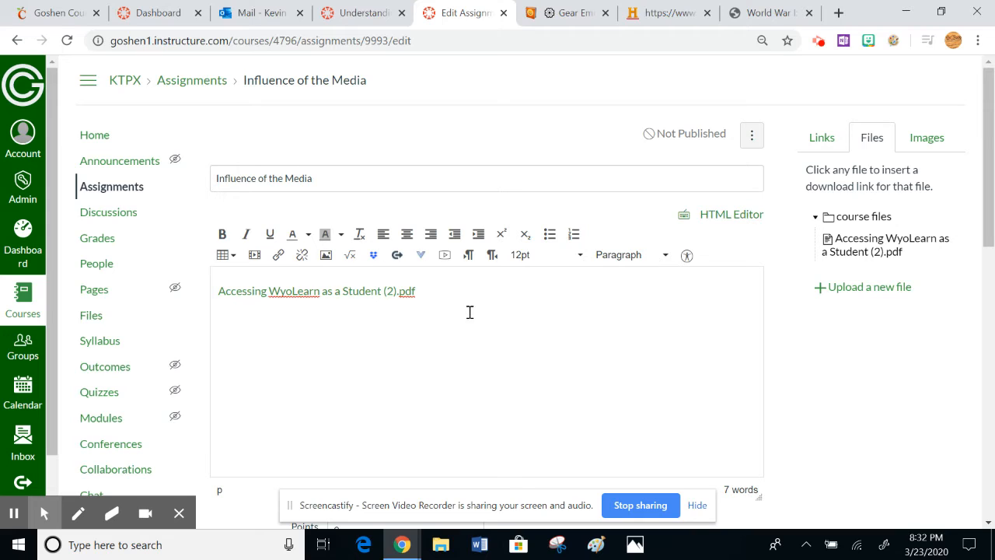
{"action": "left_click", "coordinate": [305, 297]}
{"action": "left_click", "coordinate": [277, 255]}
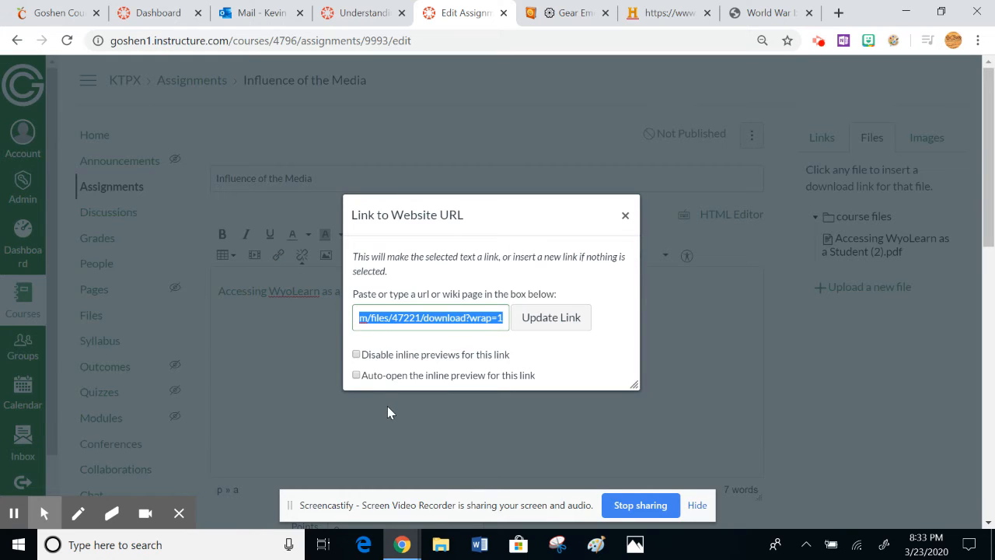
{"action": "left_click", "coordinate": [356, 378]}
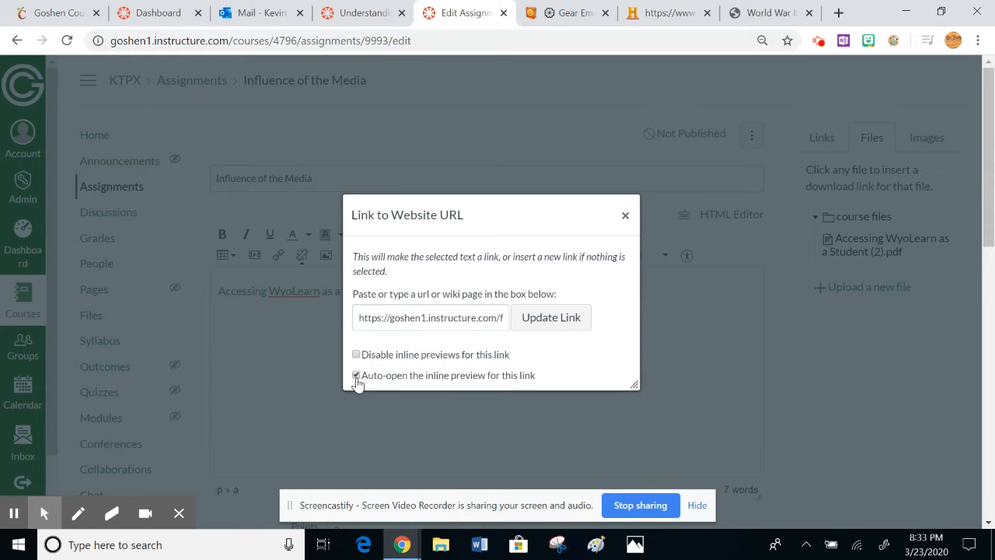
{"action": "left_click", "coordinate": [550, 320]}
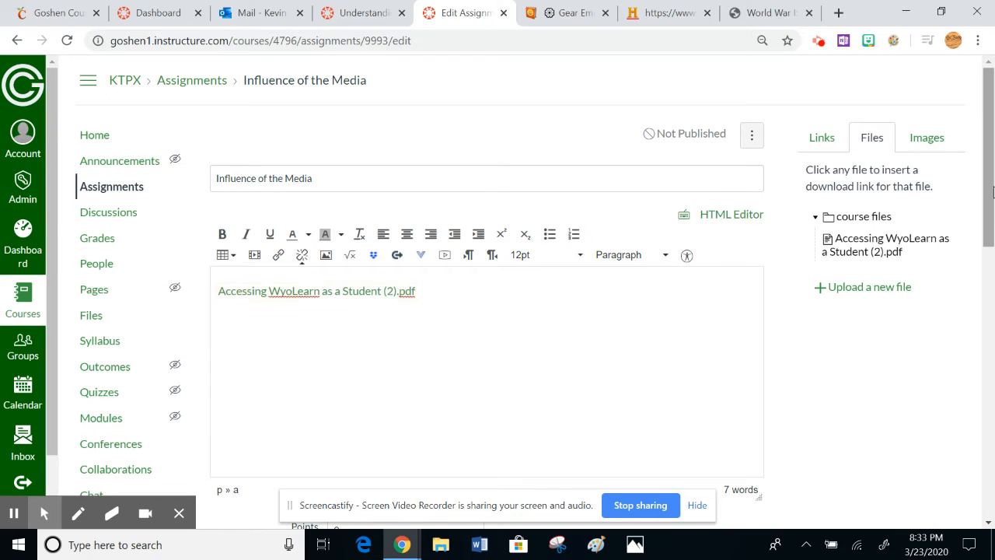
{"action": "scroll", "coordinate": [963, 295], "scroll_direction": "down", "scroll_amount": 10}
{"action": "left_click", "coordinate": [731, 469]}
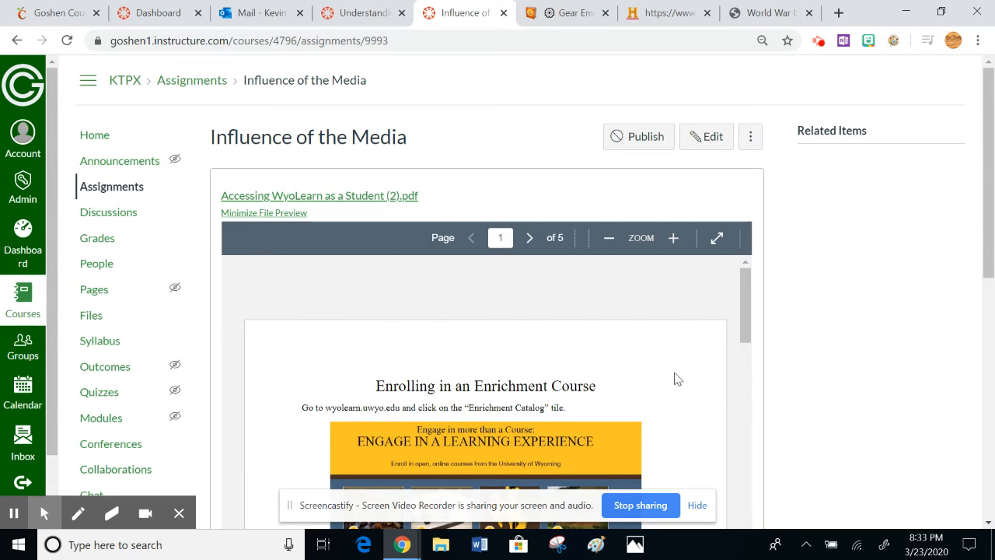
Reopen the assignment for editing and start embedding an image in its description.
{"action": "left_click", "coordinate": [708, 143]}
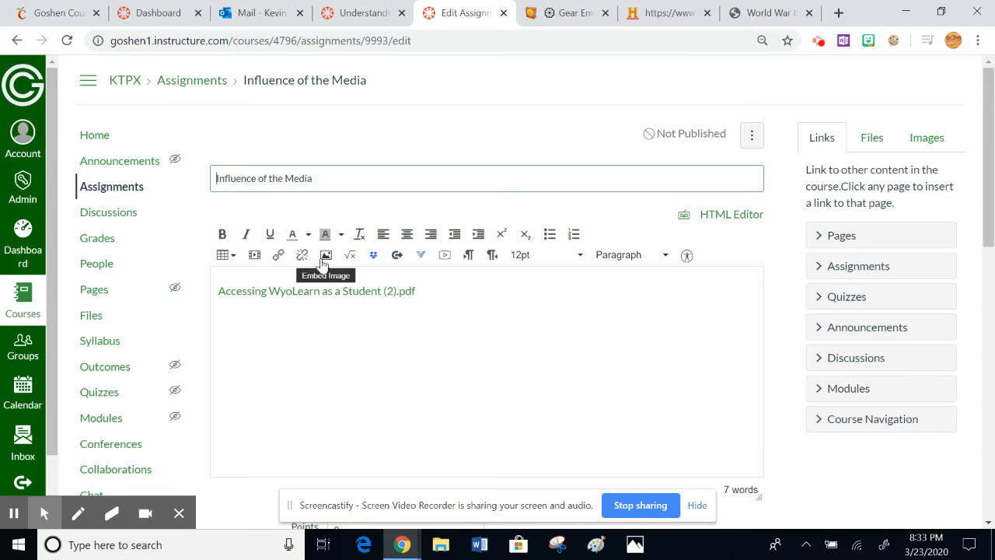
{"action": "left_click", "coordinate": [323, 260]}
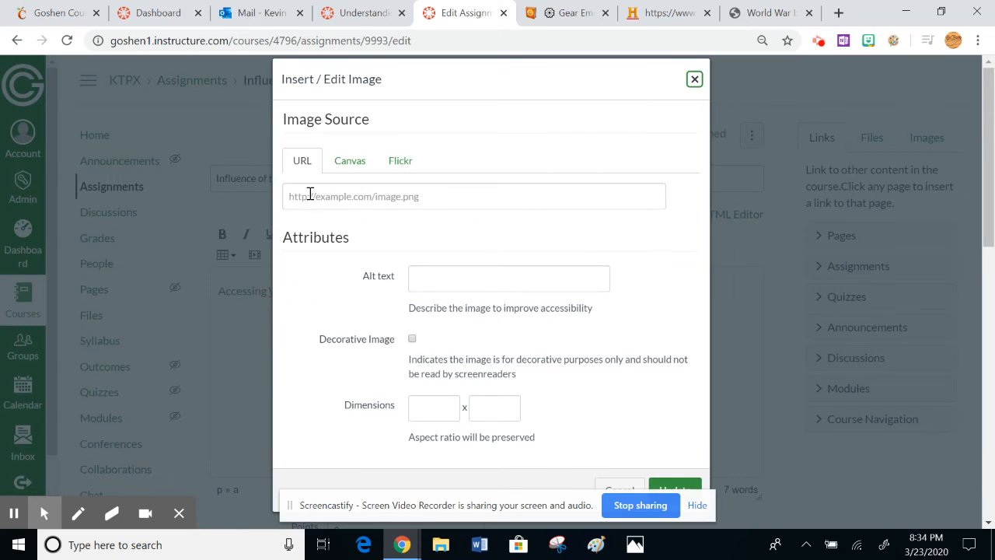
{"action": "left_click", "coordinate": [400, 160]}
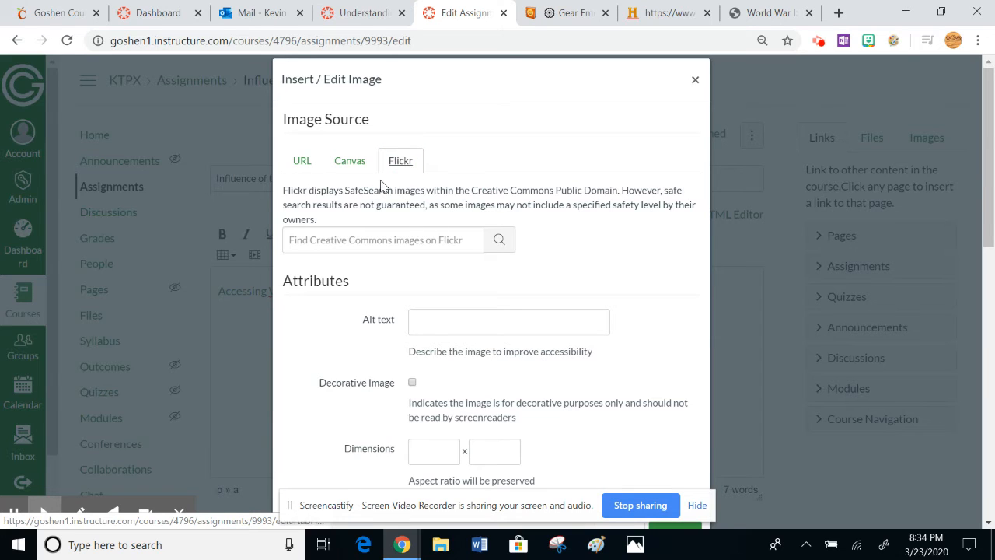
{"action": "left_click", "coordinate": [350, 162]}
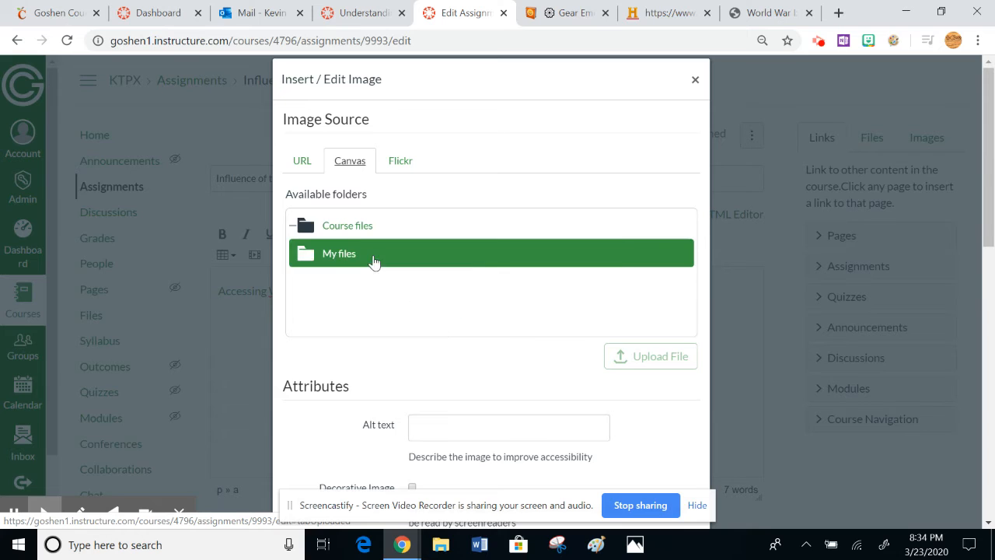
{"action": "left_click", "coordinate": [347, 232]}
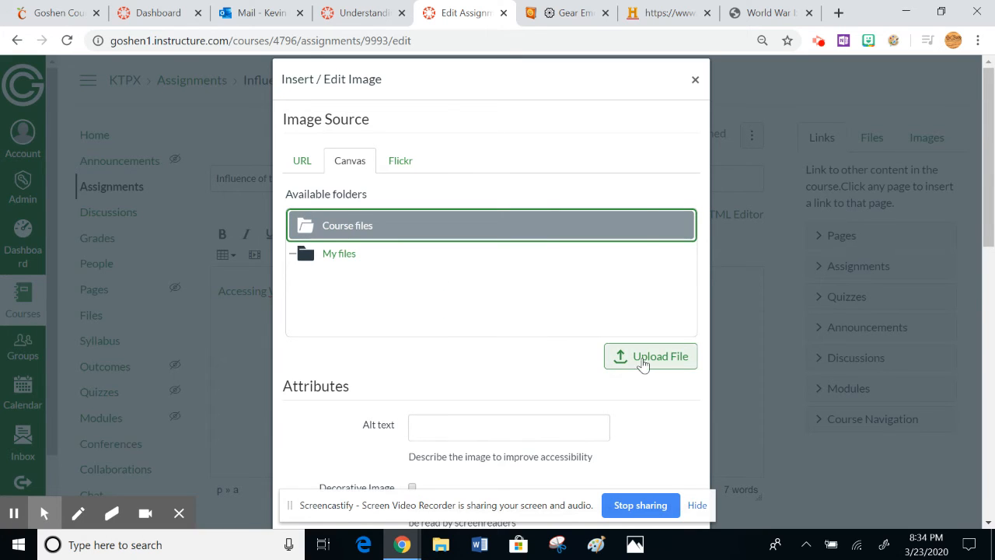
{"action": "left_click", "coordinate": [649, 356]}
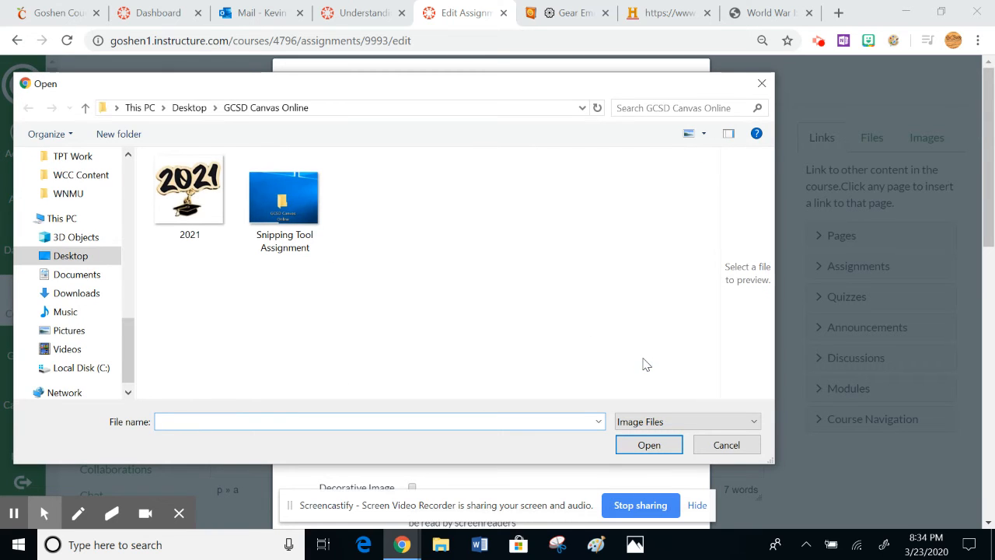
{"action": "left_click", "coordinate": [759, 81]}
{"action": "left_click_drag", "start_coordinate": [989, 231], "coordinate": [990, 323]}
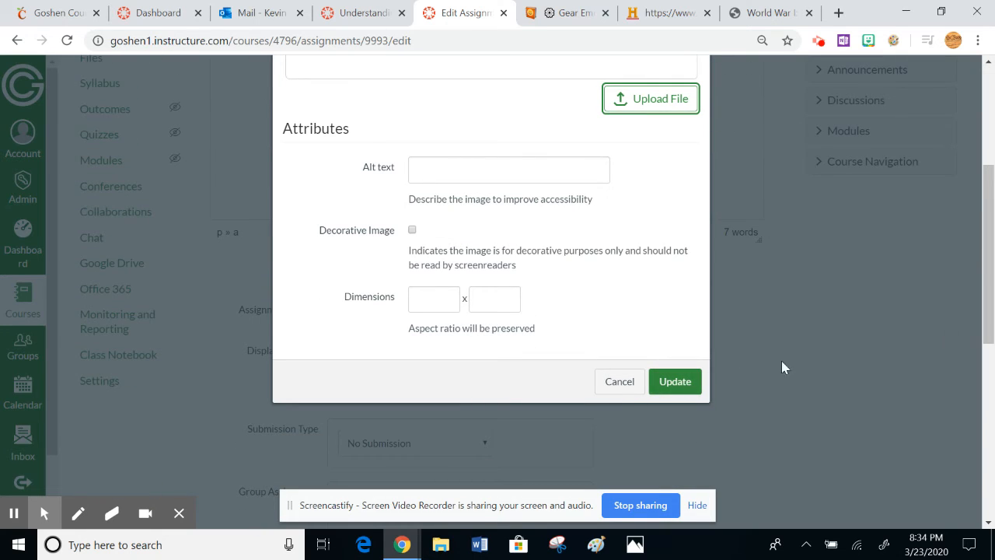
{"action": "scroll", "coordinate": [984, 231], "scroll_direction": "up", "scroll_amount": 3}
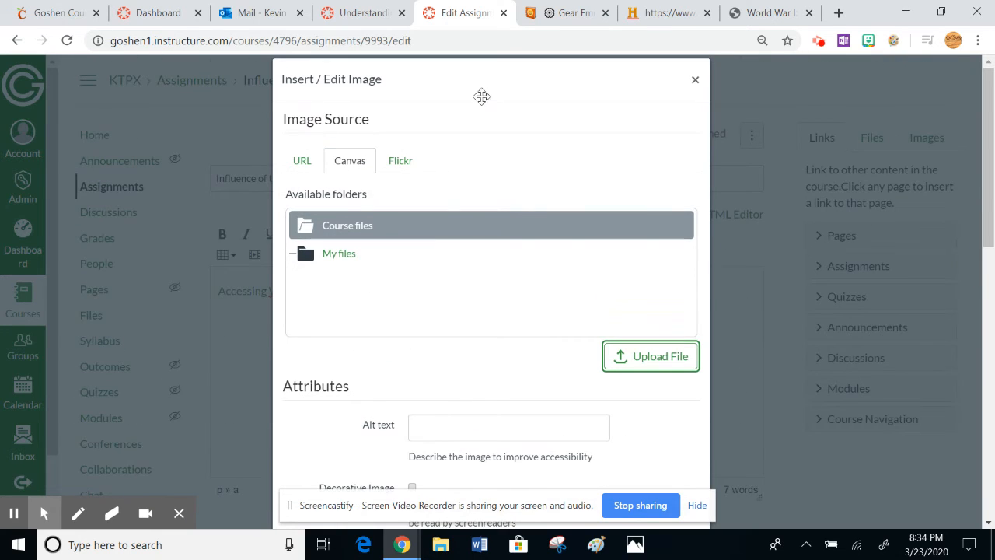
Search Flickr for "Shoes" and embed the first result, the laced sneakers, in the assignment description.
{"action": "left_click", "coordinate": [396, 164]}
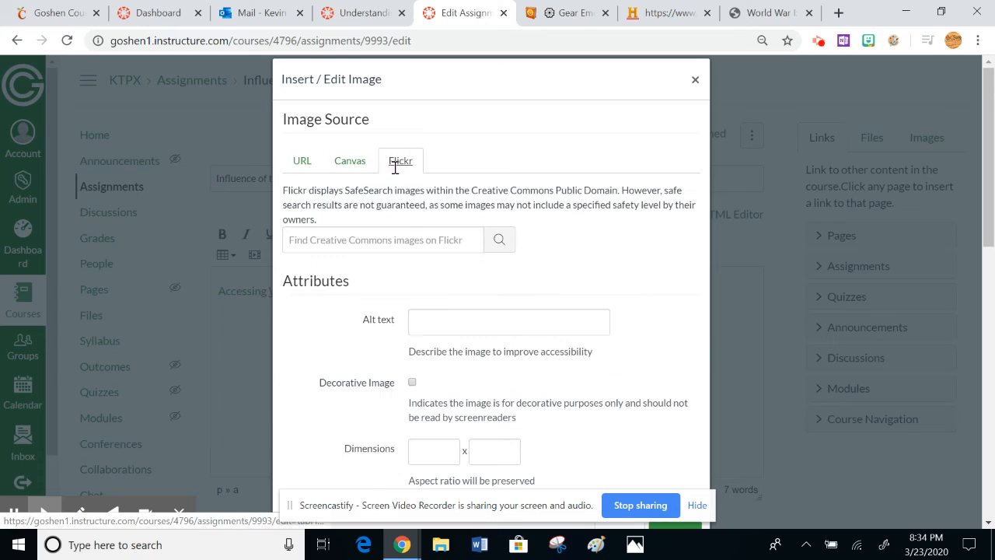
{"action": "left_click", "coordinate": [382, 236]}
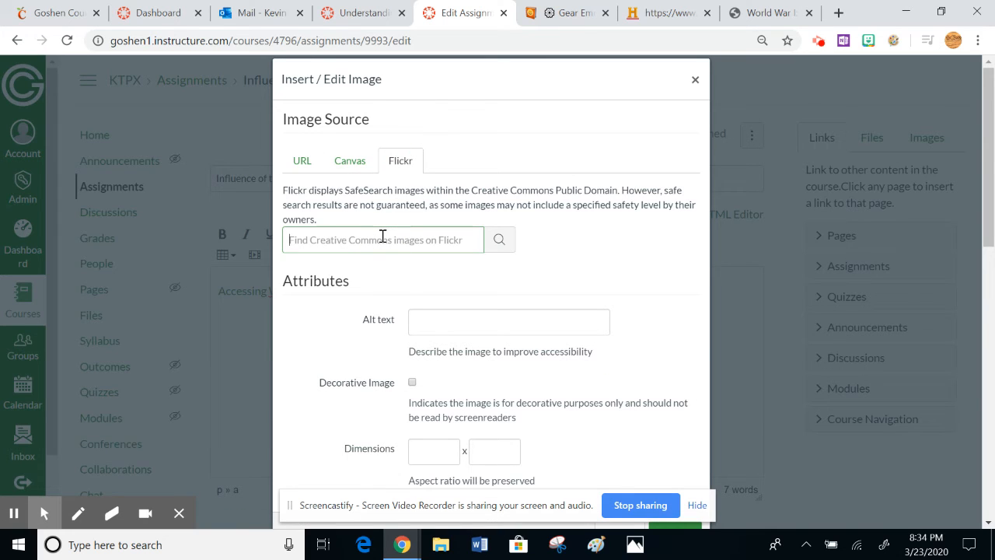
{"action": "type", "text": "Shoes"}
{"action": "key", "text": "Return"}
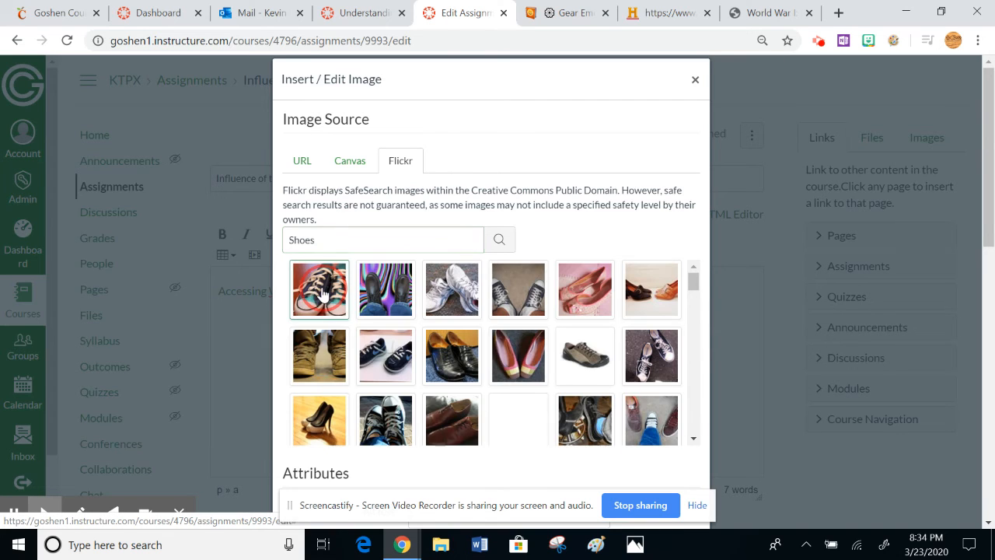
{"action": "left_click", "coordinate": [328, 310]}
{"action": "scroll", "coordinate": [992, 259], "scroll_direction": "down", "scroll_amount": 5}
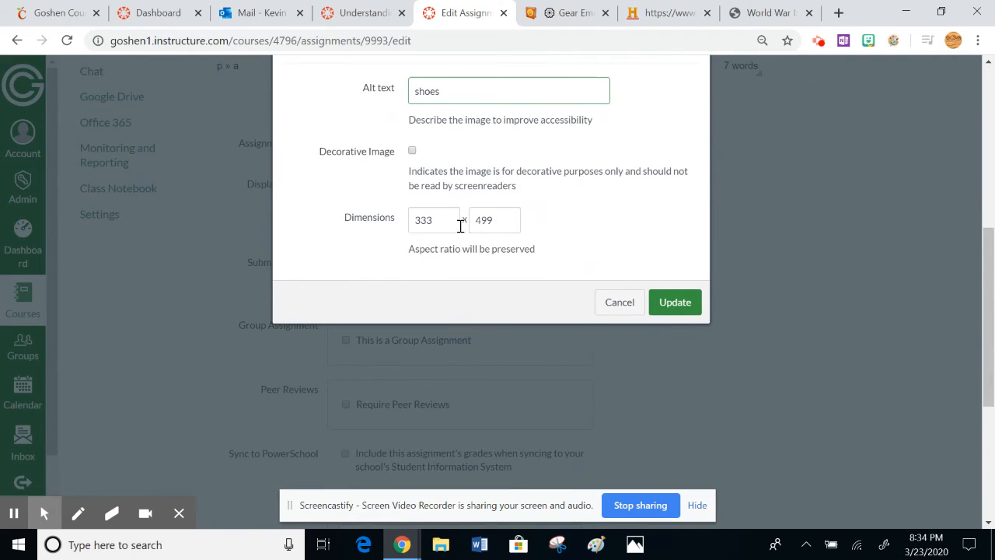
{"action": "left_click", "coordinate": [673, 302]}
{"action": "scroll", "coordinate": [675, 309], "scroll_direction": "up", "scroll_amount": 5}
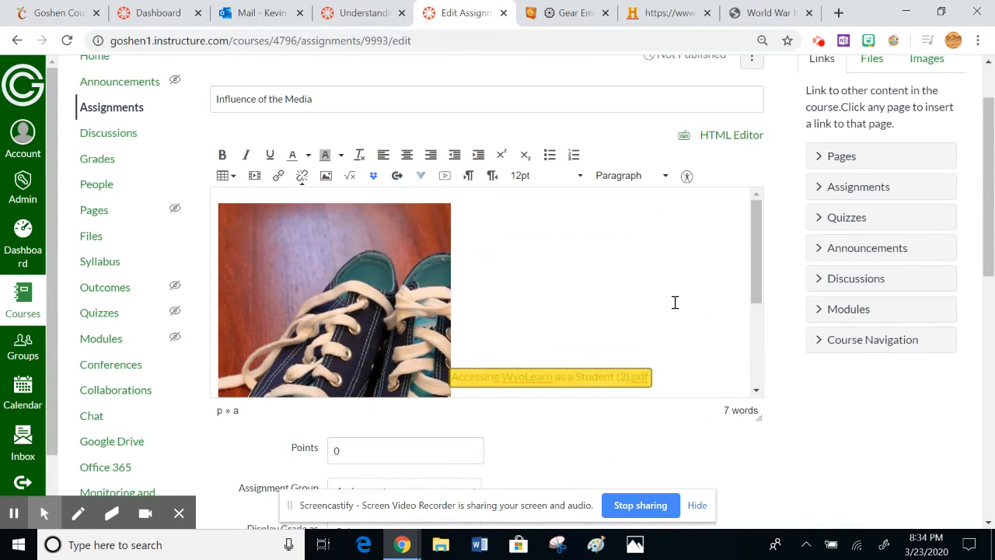
Delete the embedded sneakers image from the description, keeping the PDF link.
{"action": "left_click", "coordinate": [474, 299]}
{"action": "left_click", "coordinate": [384, 296]}
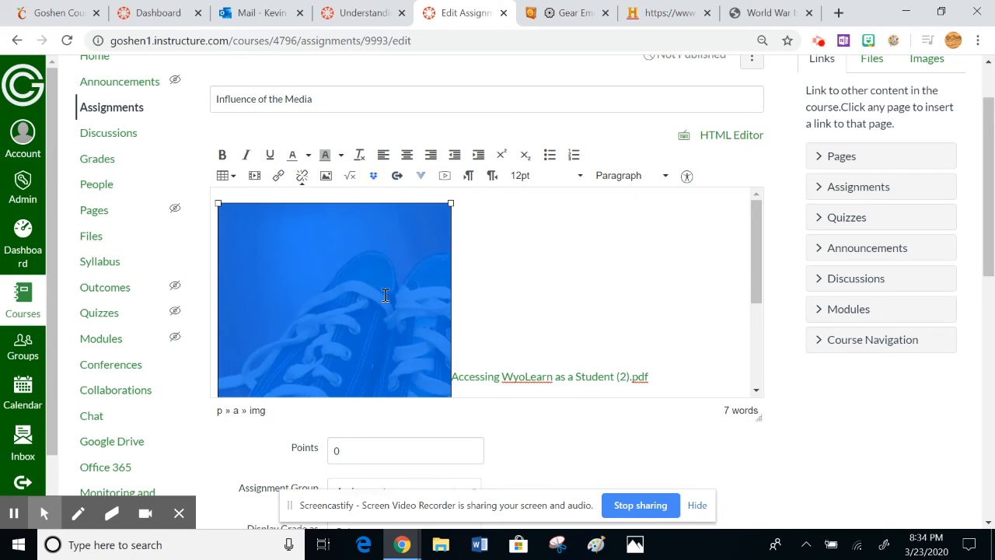
{"action": "key", "text": "Delete"}
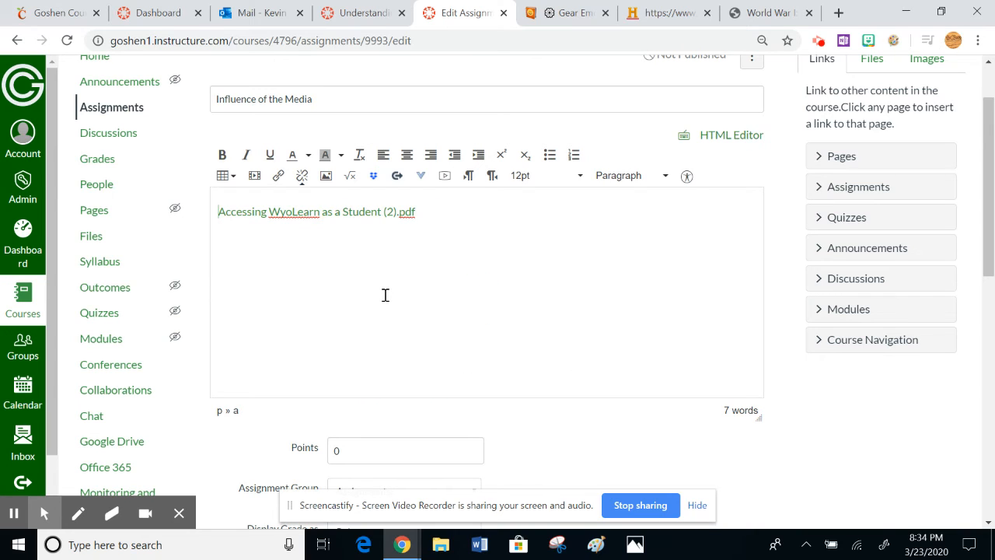
Examine the equation editor and the list of external resource tools available for the description, without inserting anything.
{"action": "left_click", "coordinate": [352, 178]}
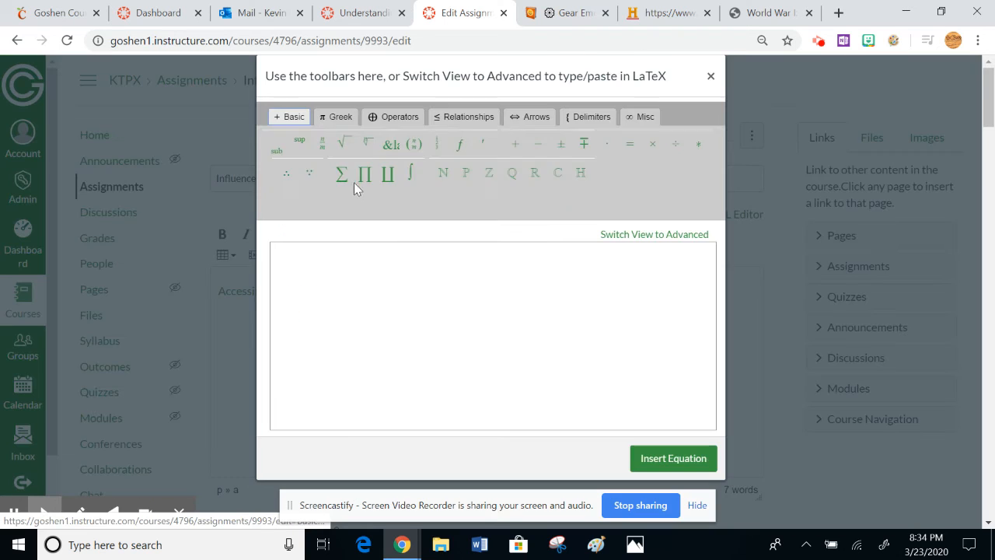
{"action": "left_click", "coordinate": [712, 78]}
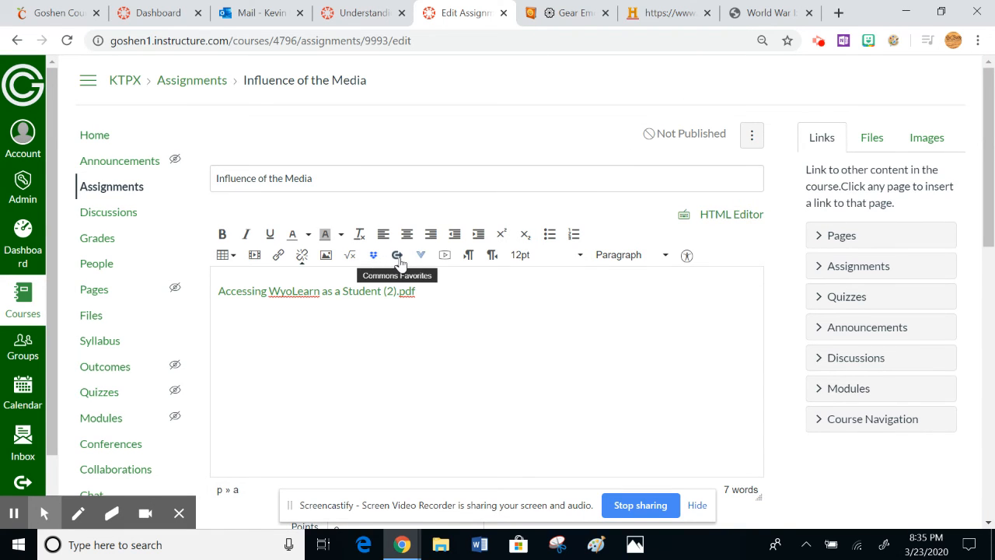
{"action": "left_click", "coordinate": [420, 258]}
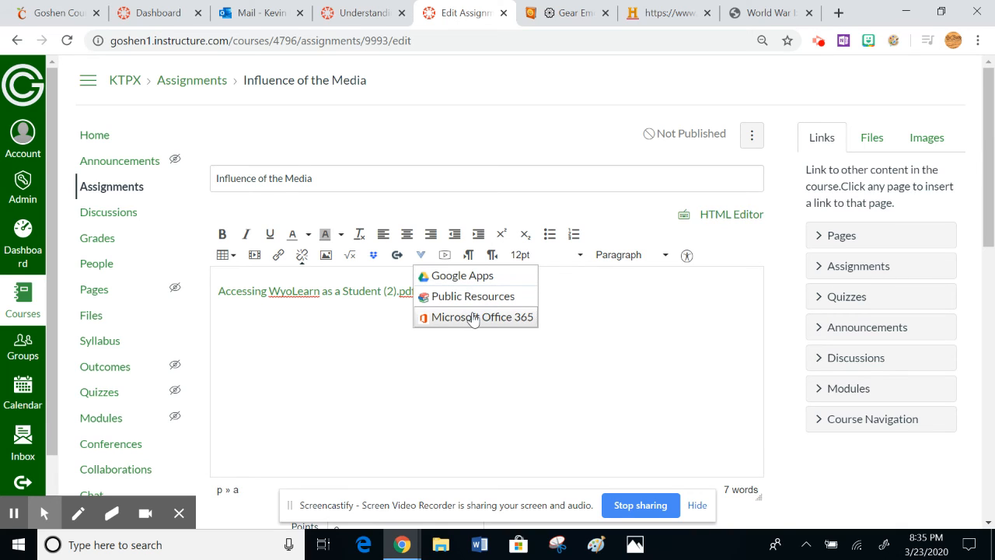
{"action": "left_click", "coordinate": [479, 387]}
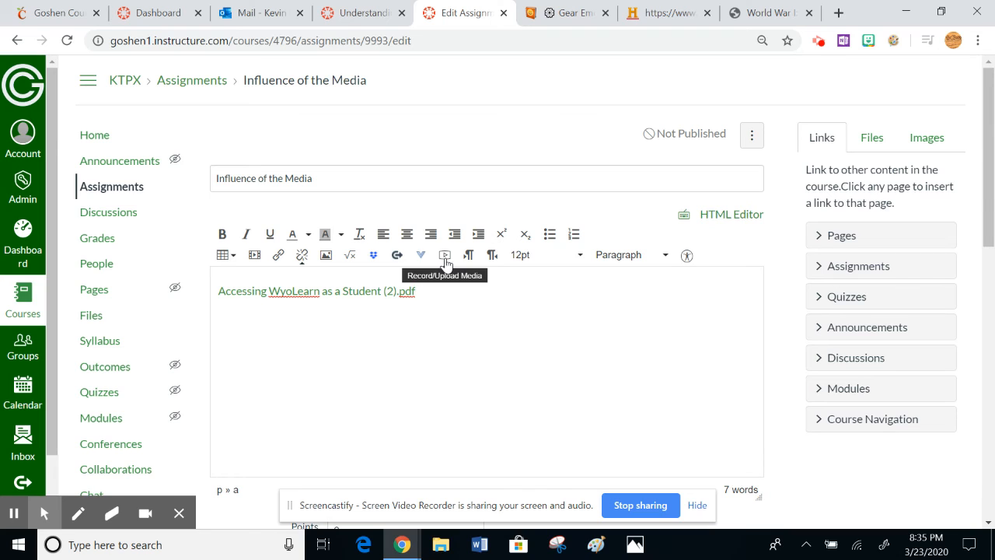
Try adding sample text at 24pt after the PDF link, and clear the entire description.
{"action": "left_click", "coordinate": [575, 257]}
{"action": "left_click", "coordinate": [535, 381]}
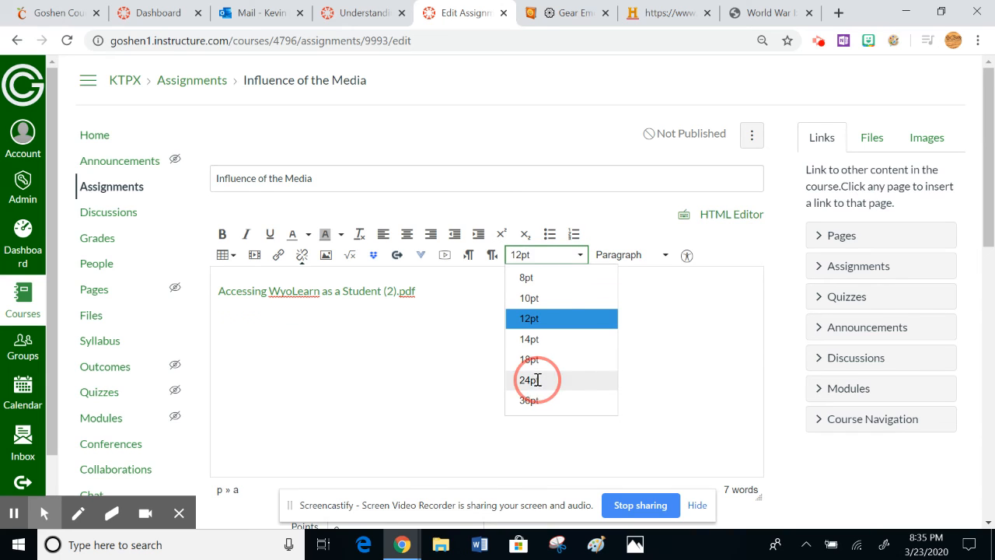
{"action": "type", "text": "dlsakfjoadkjfj'ad"}
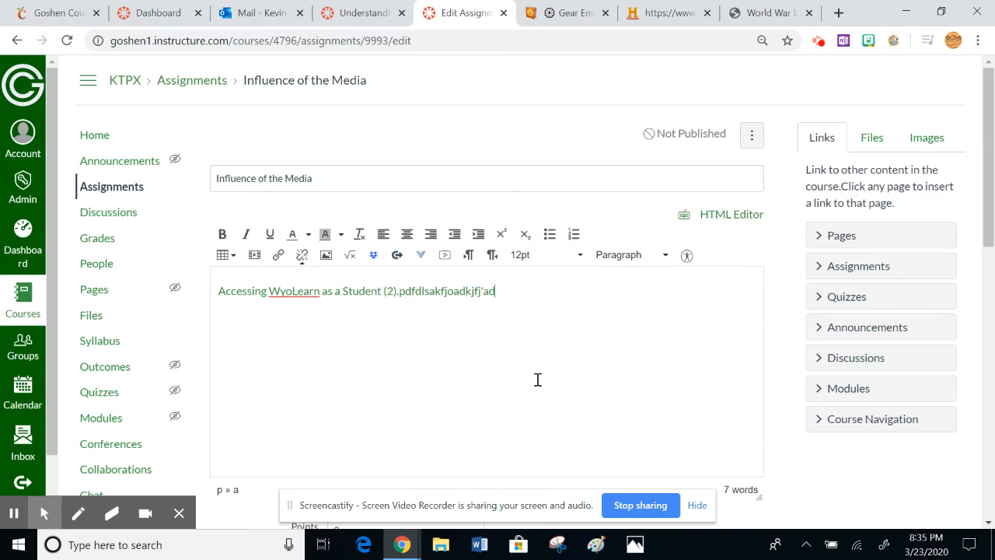
{"action": "key", "text": "ctrl+a"}
{"action": "key", "text": "BackSpace"}
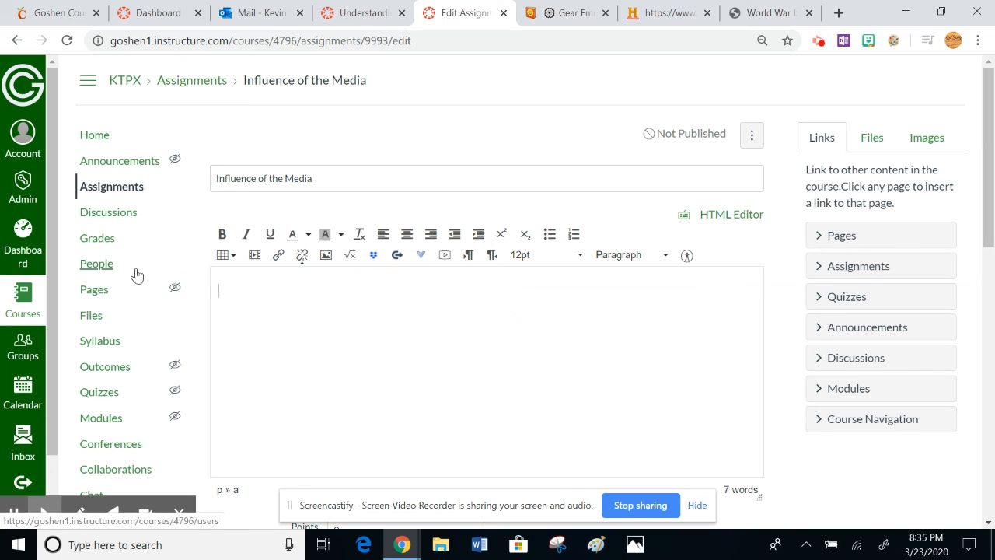
Enter the sample text "dvolsdv" at 24pt in the empty description.
{"action": "left_click", "coordinate": [581, 257]}
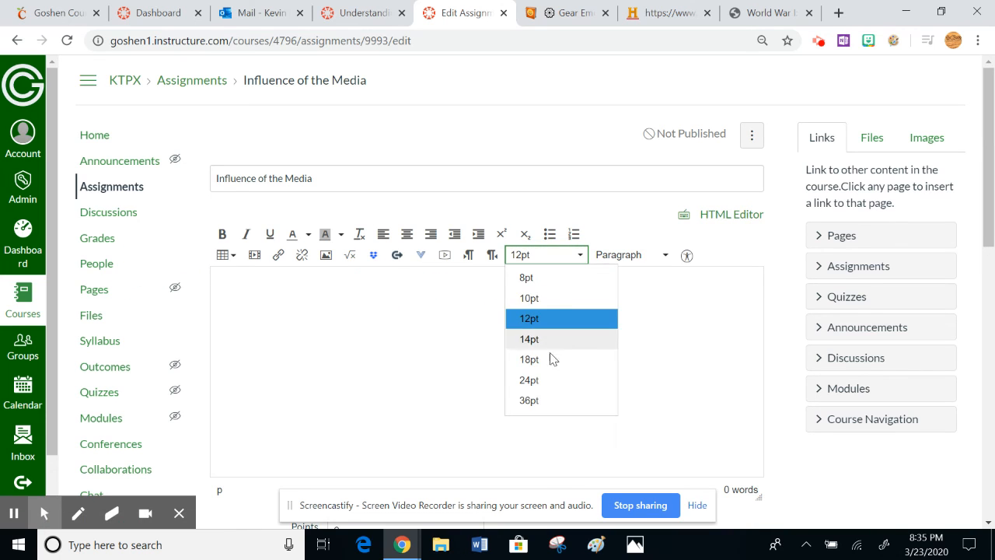
{"action": "left_click", "coordinate": [542, 379]}
{"action": "type", "text": "dvolsdv"}
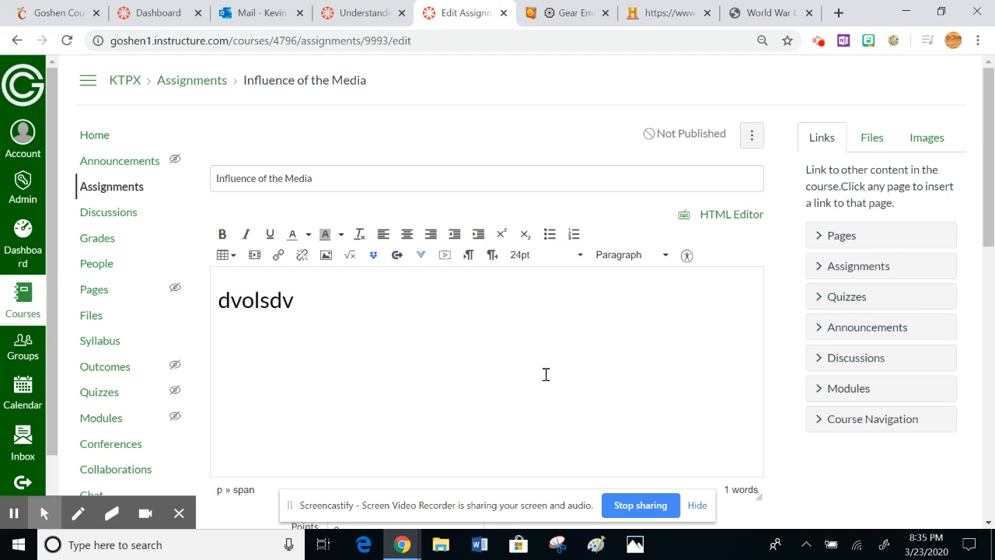
Format the "dvolsdv" line as Header 2 and add the line ",m,nldmnv" below it.
{"action": "left_click", "coordinate": [624, 257]}
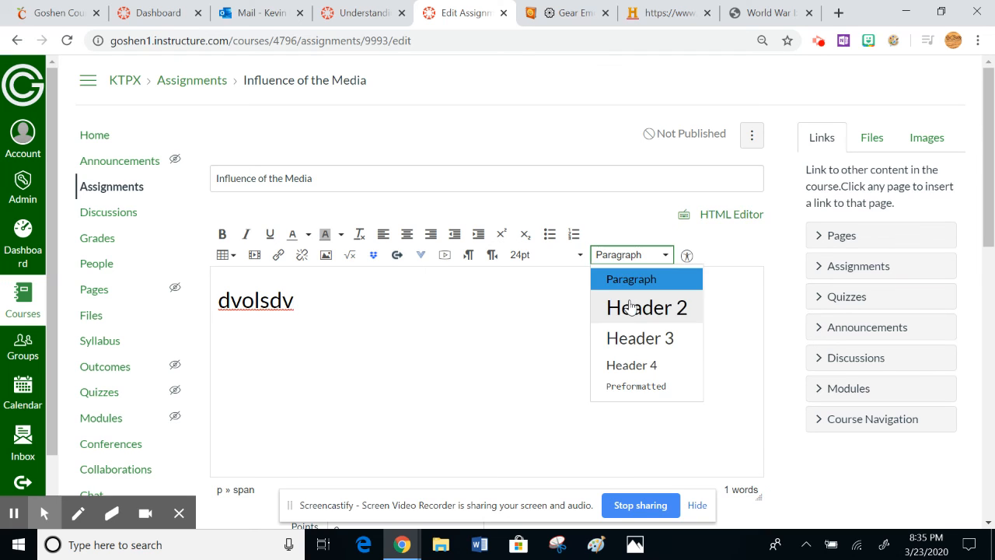
{"action": "left_click", "coordinate": [630, 307]}
{"action": "key", "text": "Return"}
{"action": "type", "text": ",m,nldmnv"}
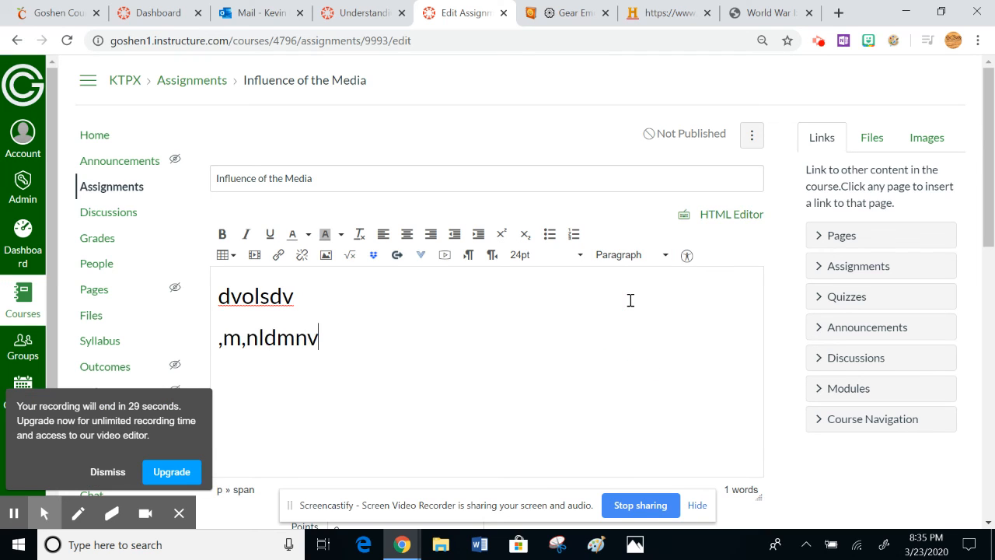
Format the second line as Header 4, append "dINVDLCVL" to it and begin a new line.
{"action": "left_click", "coordinate": [639, 257]}
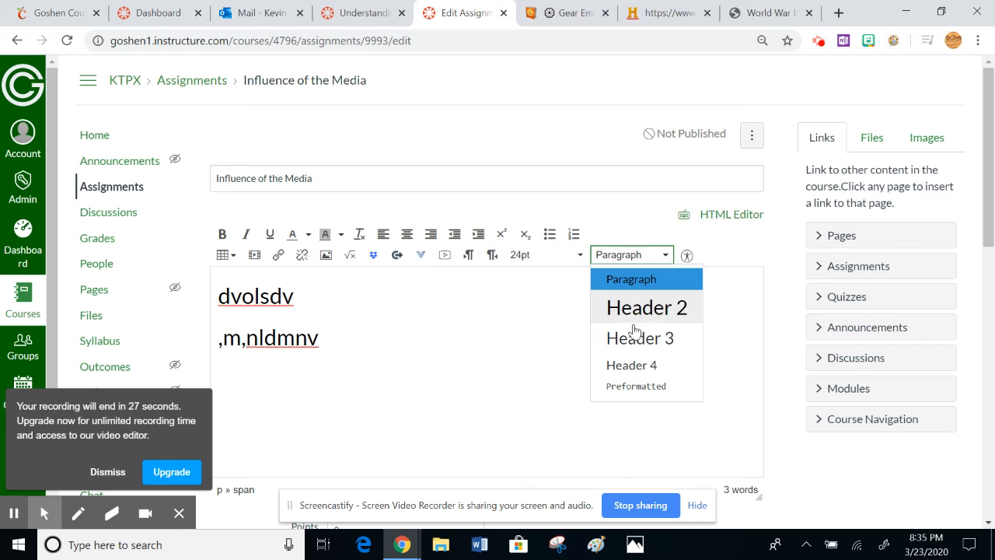
{"action": "left_click", "coordinate": [630, 365]}
{"action": "type", "text": "dINVDLCVL"}
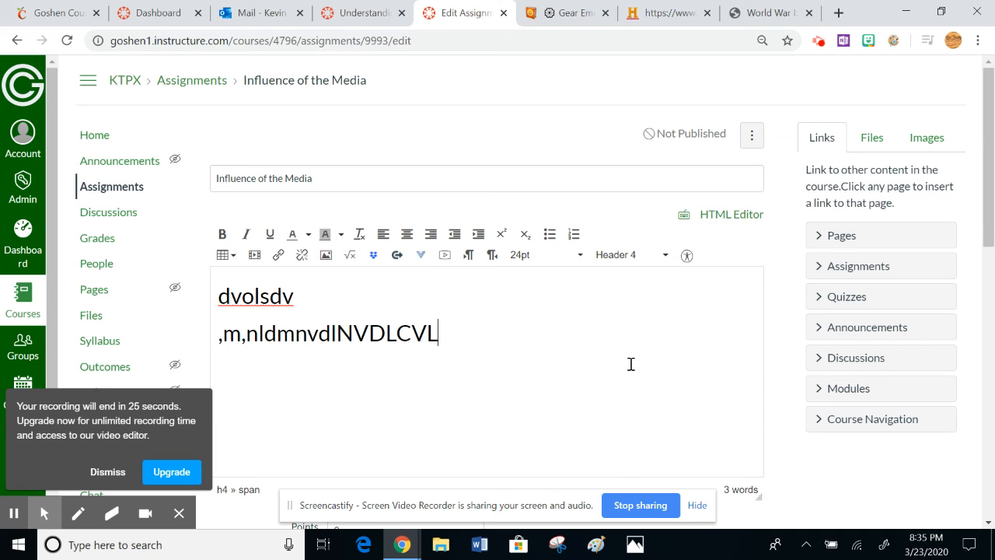
{"action": "key", "text": "Return"}
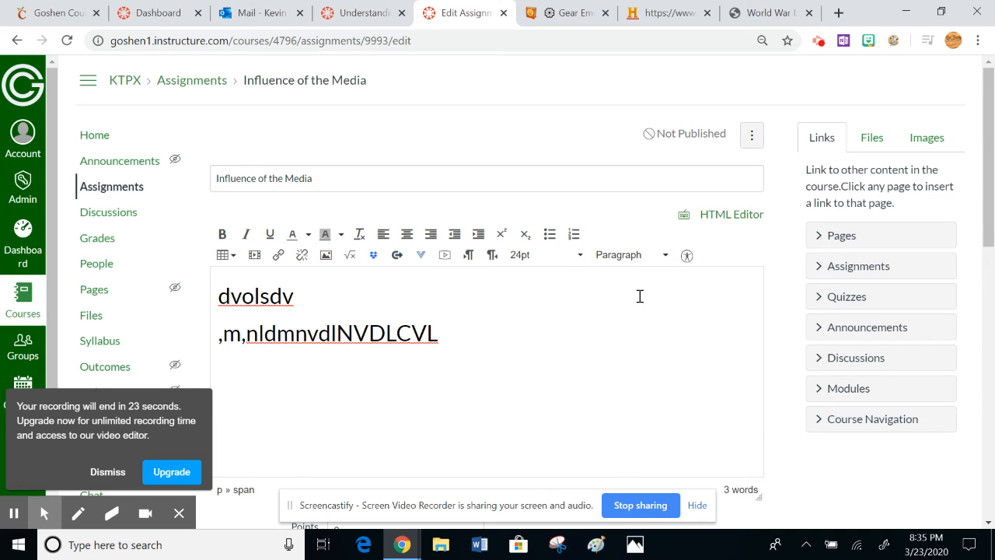
Format the third line as Header 4 and enter "dvnIDNV" on it.
{"action": "left_click", "coordinate": [618, 260]}
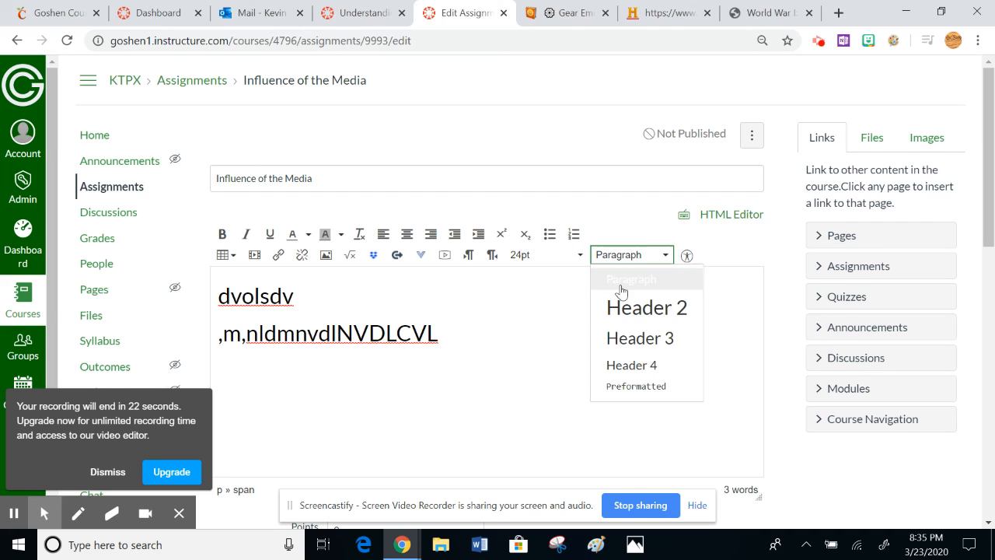
{"action": "left_click", "coordinate": [627, 364]}
{"action": "type", "text": "dvnIDNV"}
Delete all three lines of sample text from the description.
{"action": "key", "text": "BackSpace"}
{"action": "key", "text": "BackSpace"}
{"action": "key", "text": "BackSpace"}
{"action": "key", "text": "BackSpace"}
{"action": "key", "text": "BackSpace"}
{"action": "key", "text": "BackSpace"}
{"action": "key", "text": "BackSpace"}
{"action": "key", "text": "BackSpace"}
{"action": "key", "text": "BackSpace"}
{"action": "key", "text": "BackSpace"}
{"action": "key", "text": "BackSpace"}
{"action": "key", "text": "BackSpace"}
{"action": "key", "text": "BackSpace"}
{"action": "key", "text": "BackSpace"}
{"action": "key", "text": "BackSpace"}
{"action": "key", "text": "BackSpace"}
{"action": "key", "text": "BackSpace"}
{"action": "key", "text": "BackSpace"}
{"action": "key", "text": "BackSpace"}
{"action": "key", "text": "BackSpace"}
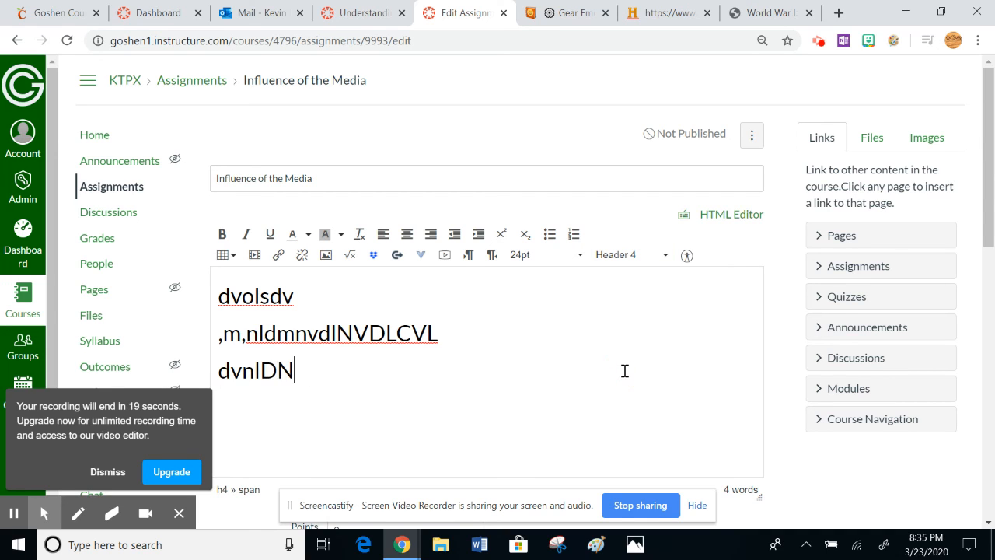
{"action": "key", "text": "BackSpace"}
{"action": "key", "text": "BackSpace"}
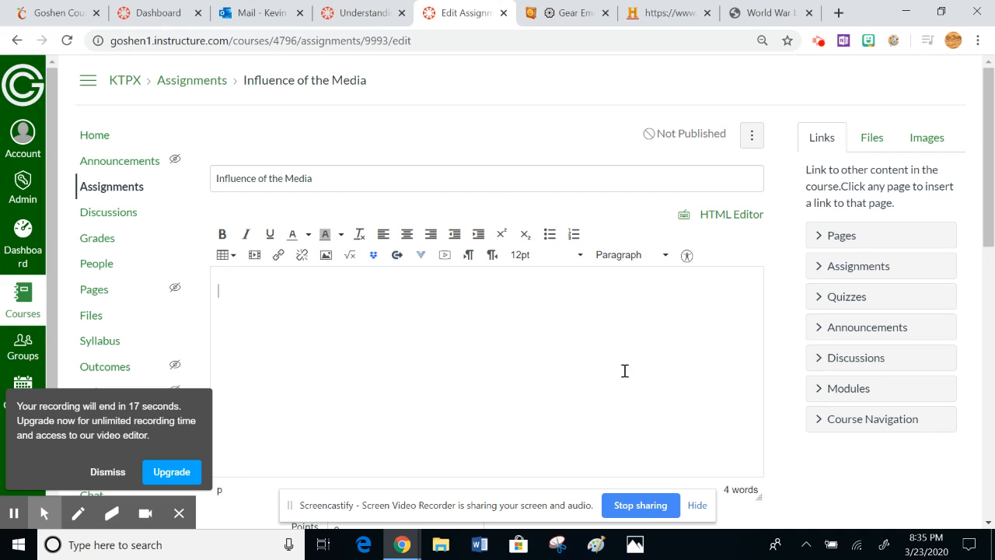
Apply Header 4 to the empty description, enter the sample text "dm;xM CV" and delete that text.
{"action": "left_click", "coordinate": [628, 254]}
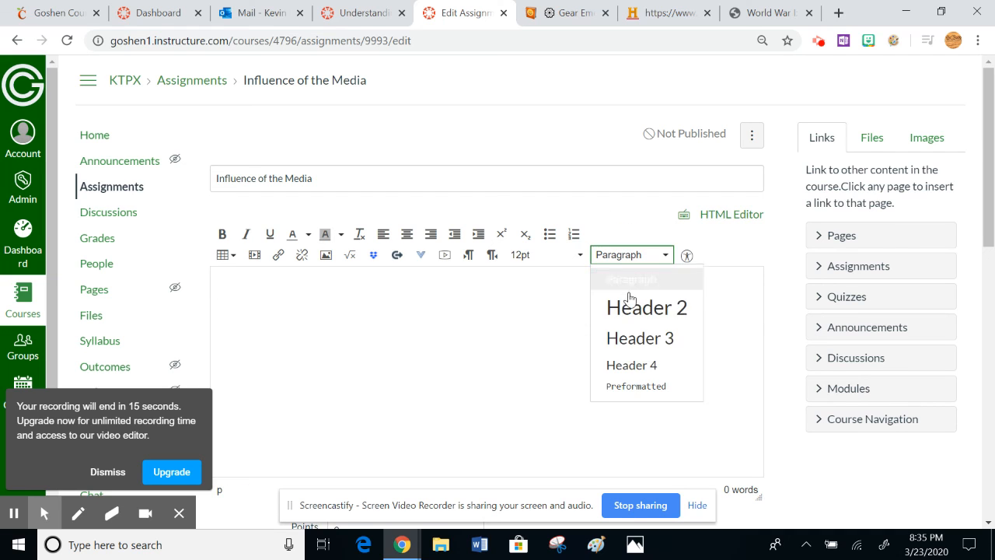
{"action": "left_click", "coordinate": [629, 373]}
{"action": "type", "text": "dm;xM CV"}
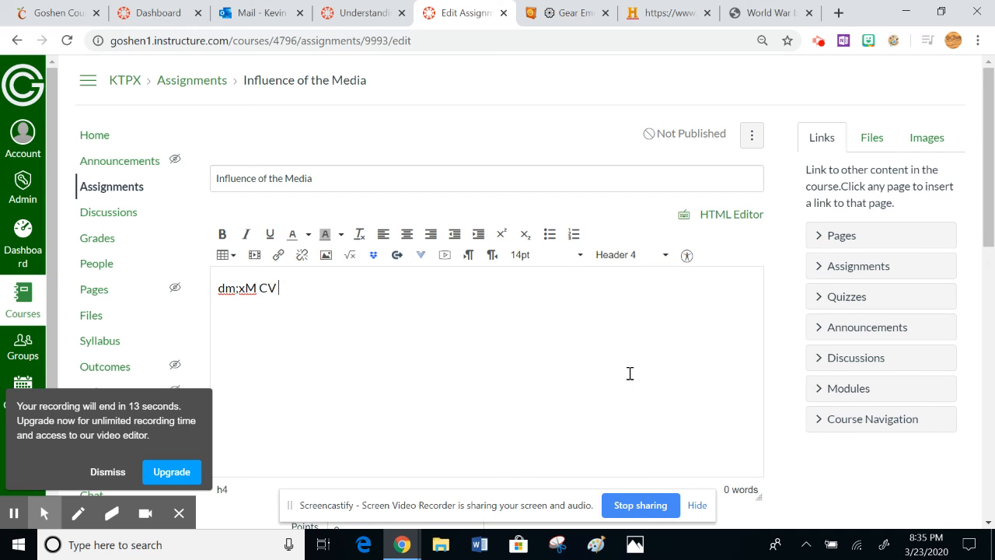
{"action": "key", "text": "BackSpace"}
{"action": "key", "text": "BackSpace"}
{"action": "key", "text": "BackSpace"}
{"action": "key", "text": "BackSpace"}
{"action": "key", "text": "BackSpace"}
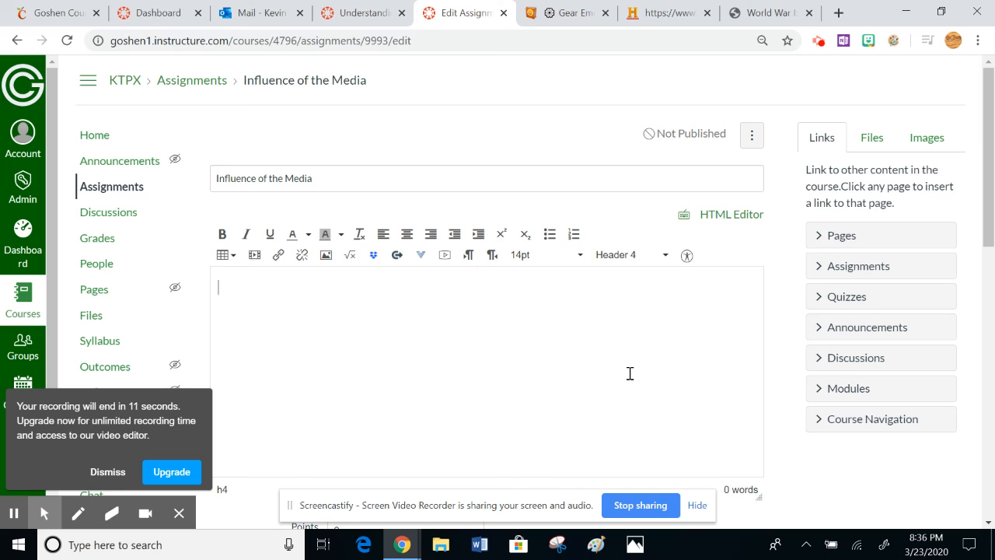